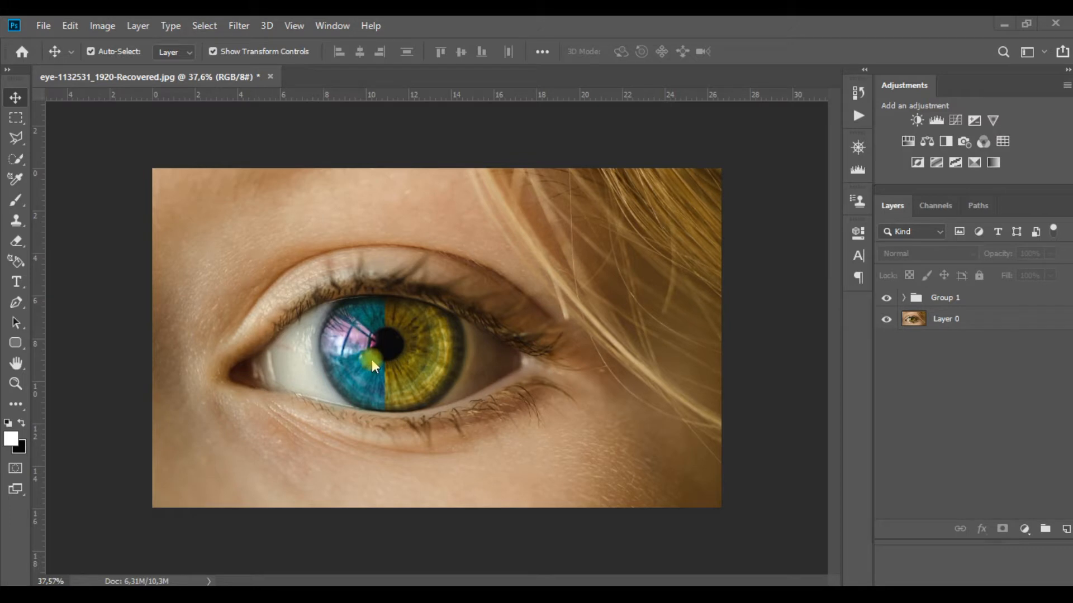
- Delete the layer group Group 1 so only Layer 0 remains
{"action": "left_click", "coordinate": [919, 299]}
{"action": "key", "text": "Delete"}
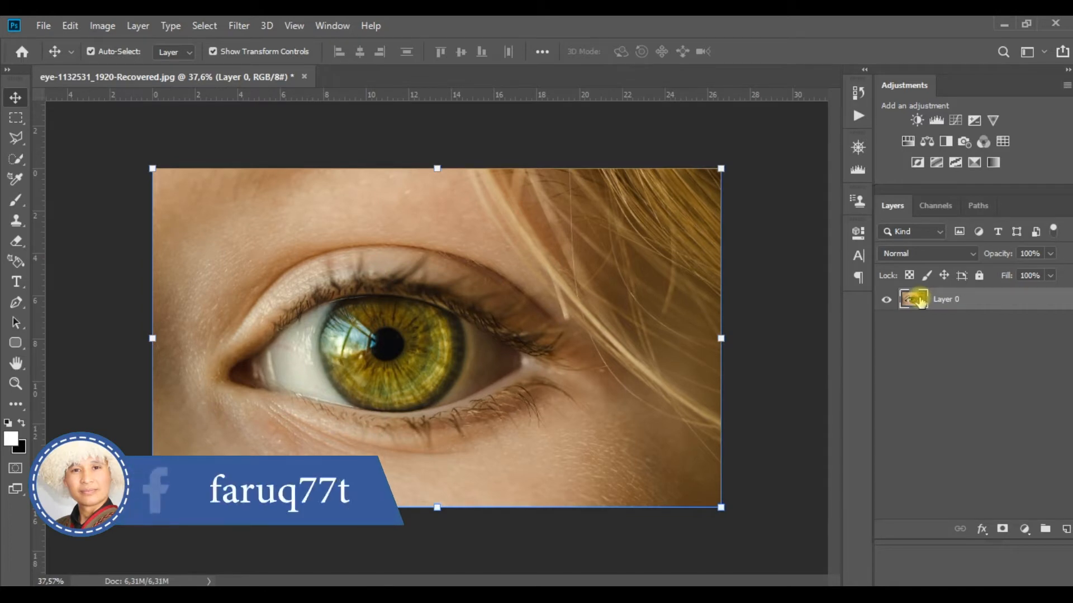
{"action": "left_click", "coordinate": [977, 407]}
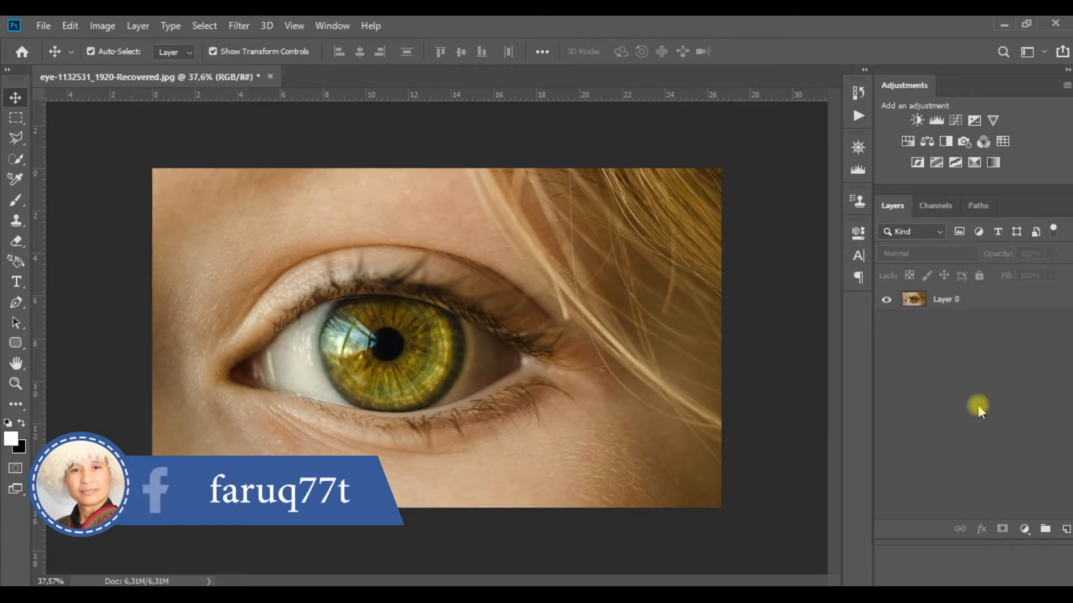
- Make two duplicates of Layer 0, deleting and recreating the second copy along the way
{"action": "left_click", "coordinate": [972, 304]}
{"action": "key", "text": "ctrl+j"}
{"action": "key", "text": "ctrl+j"}
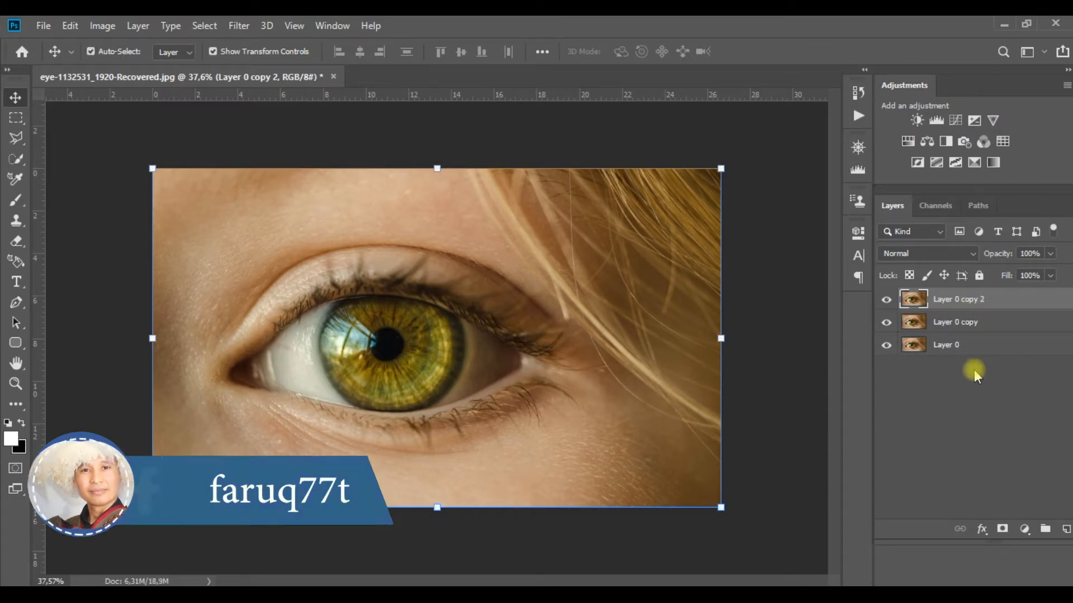
{"action": "key", "text": "Delete"}
{"action": "key", "text": "ctrl+j"}
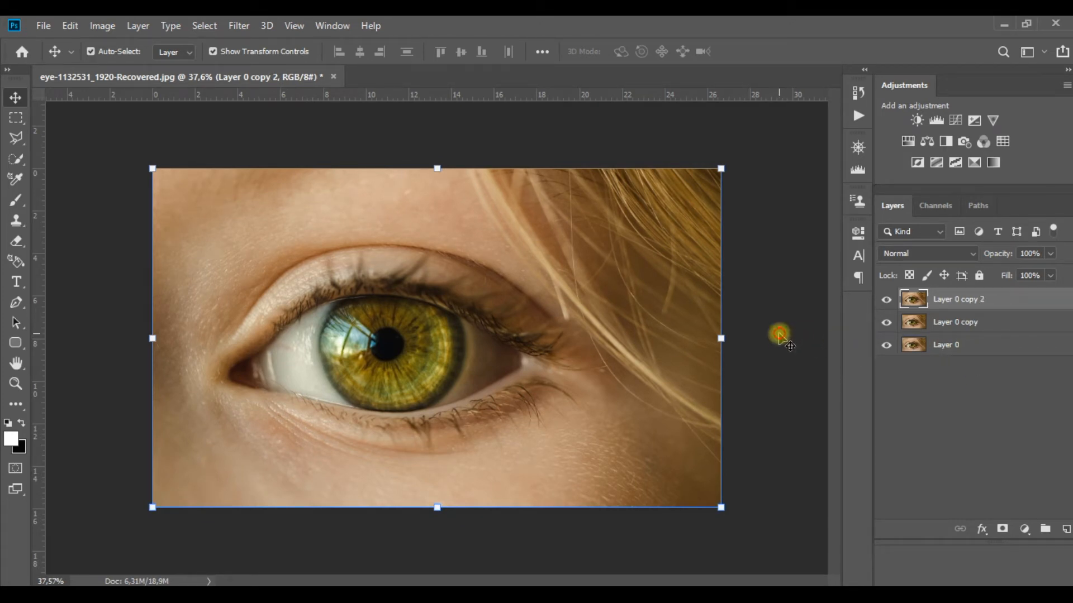
{"action": "left_click", "coordinate": [1001, 381]}
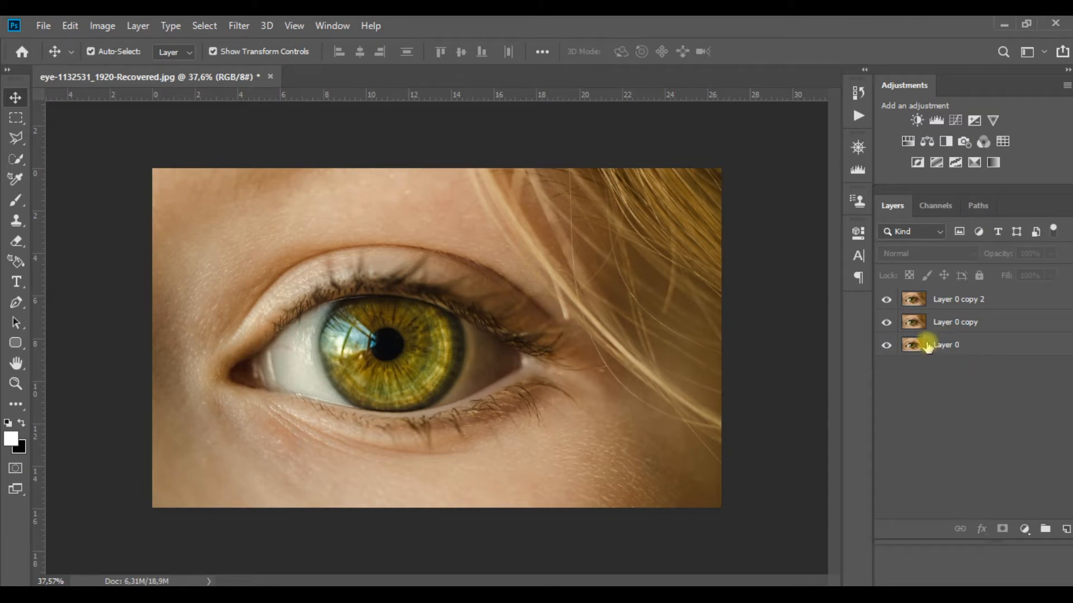
- Make one more duplicate of Layer 0 and delete that extra copy again
{"action": "left_click_drag", "start_coordinate": [910, 345], "coordinate": [1065, 536]}
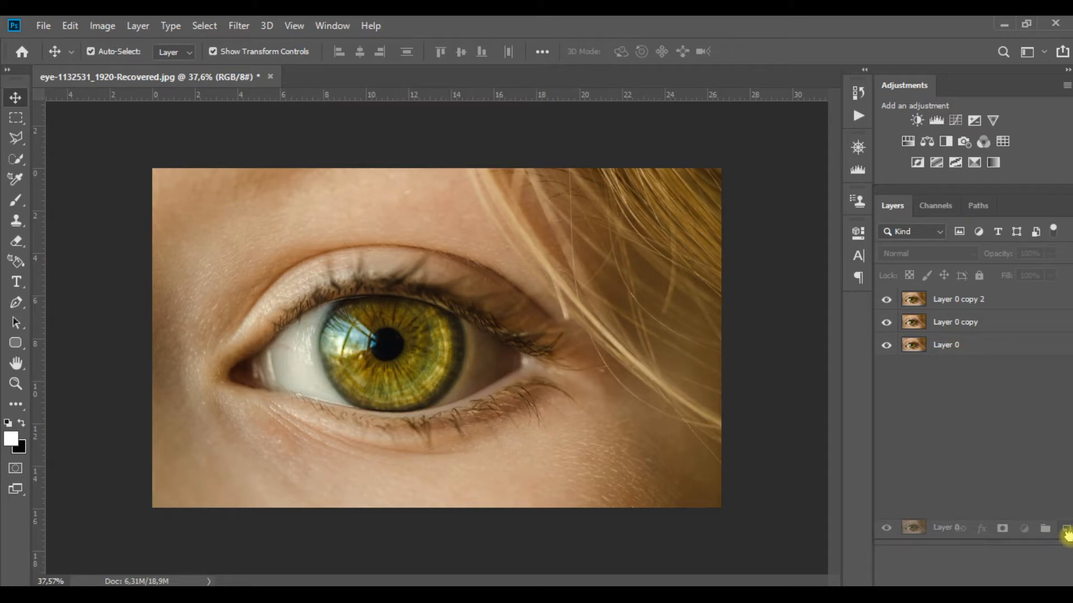
{"action": "left_click_drag", "start_coordinate": [1066, 535], "coordinate": [1066, 535]}
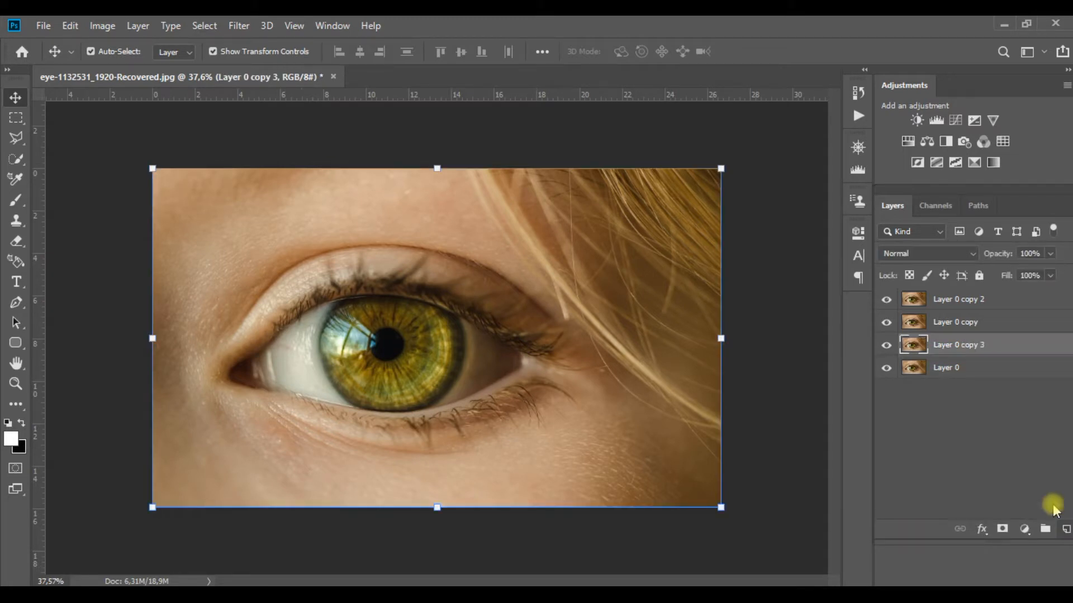
{"action": "left_click", "coordinate": [984, 452]}
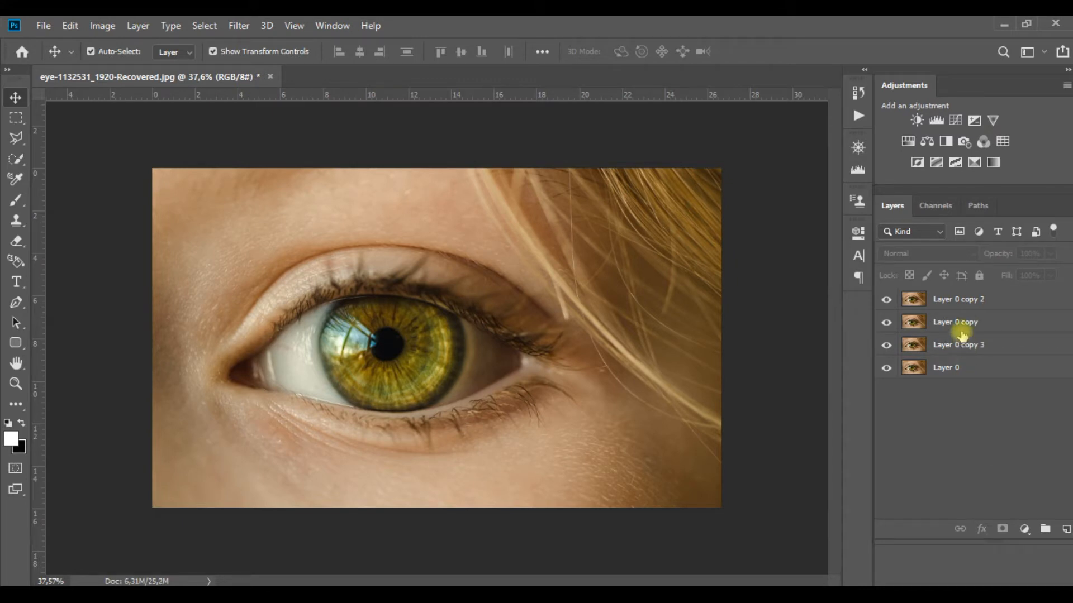
{"action": "left_click", "coordinate": [968, 349]}
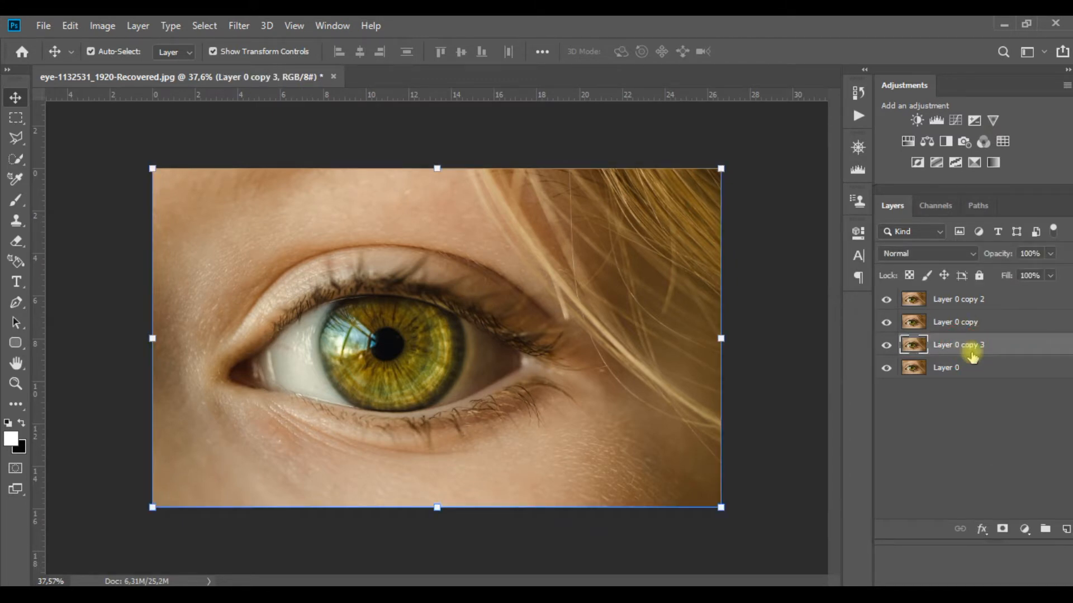
{"action": "key", "text": "Delete"}
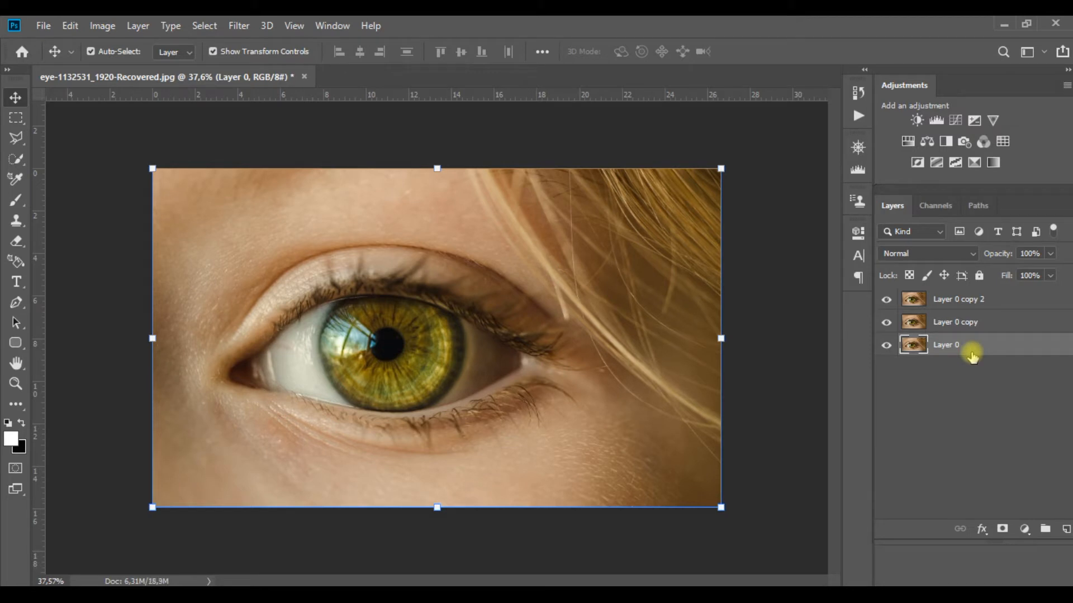
{"action": "left_click", "coordinate": [977, 383]}
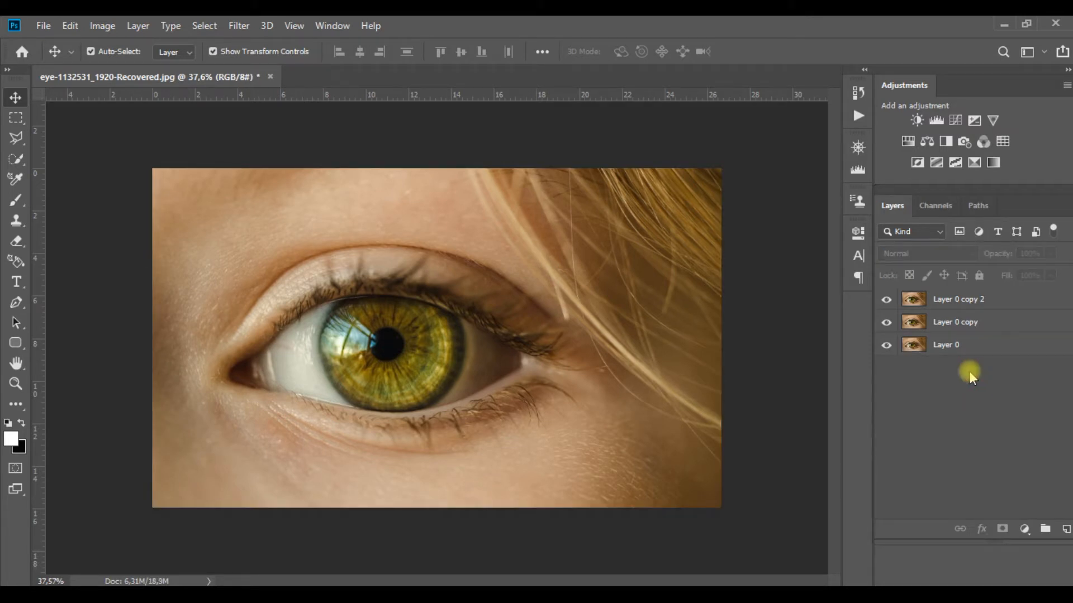
- Apply a Hue/Saturation adjustment directly to Layer 0 copy 2 with Hue set to +120
{"action": "left_click", "coordinate": [946, 304]}
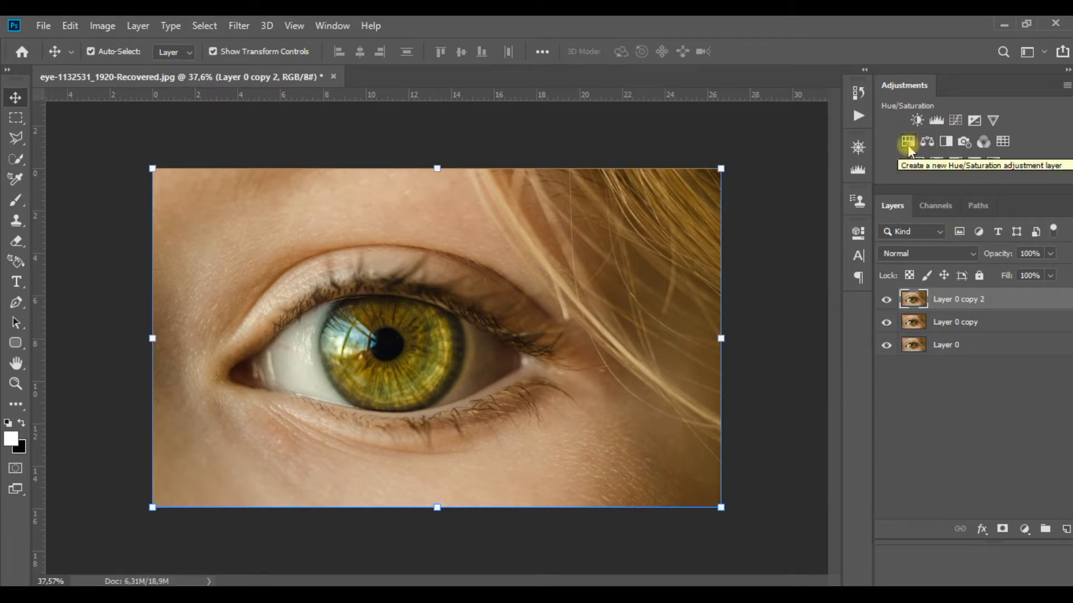
{"action": "left_click", "coordinate": [1026, 534]}
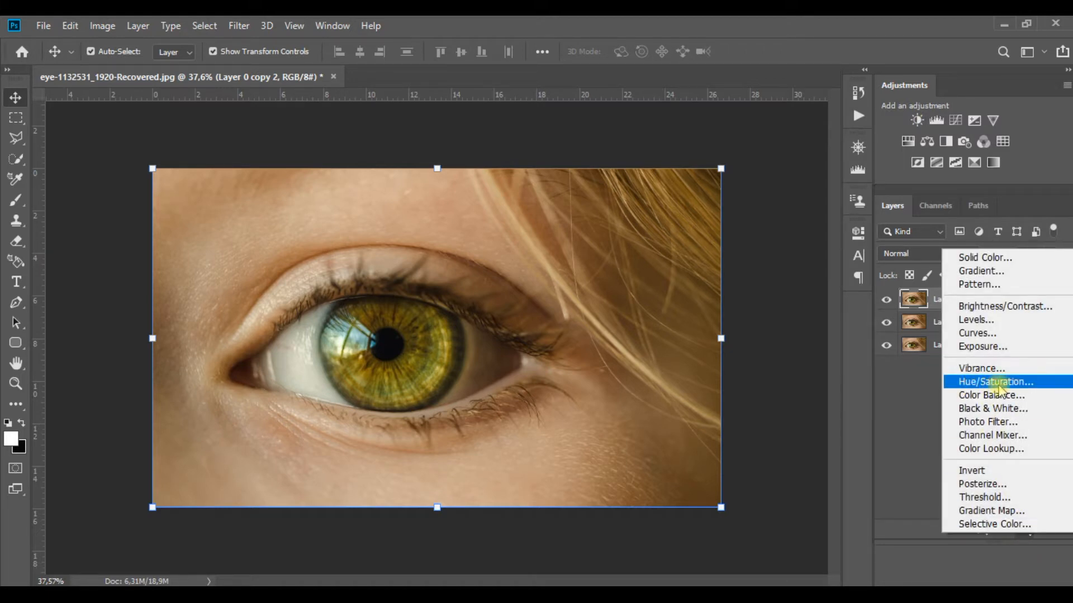
{"action": "left_click", "coordinate": [894, 380]}
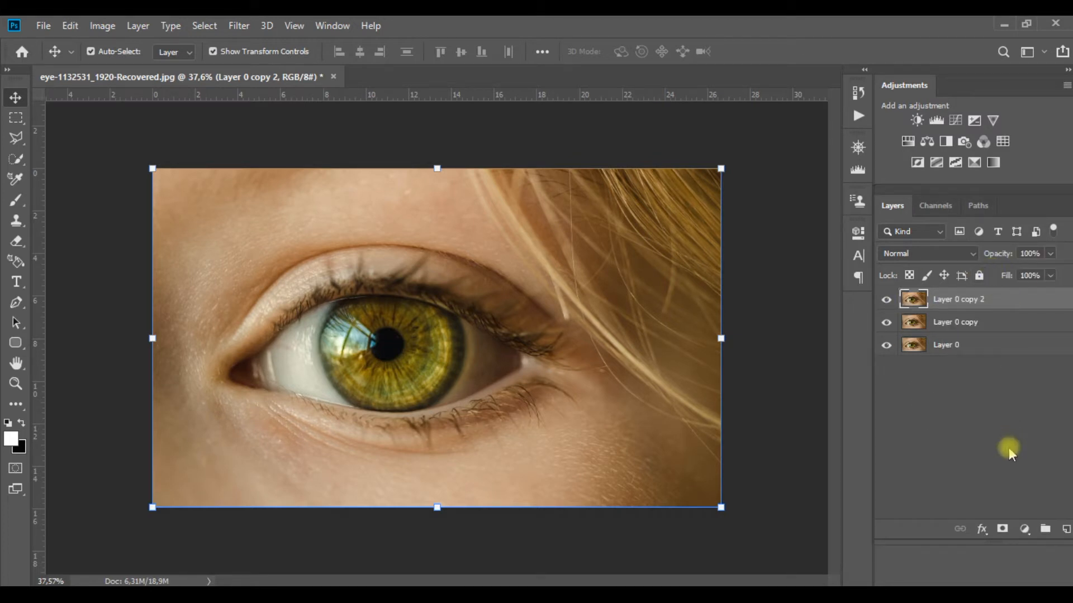
{"action": "left_click", "coordinate": [103, 26]}
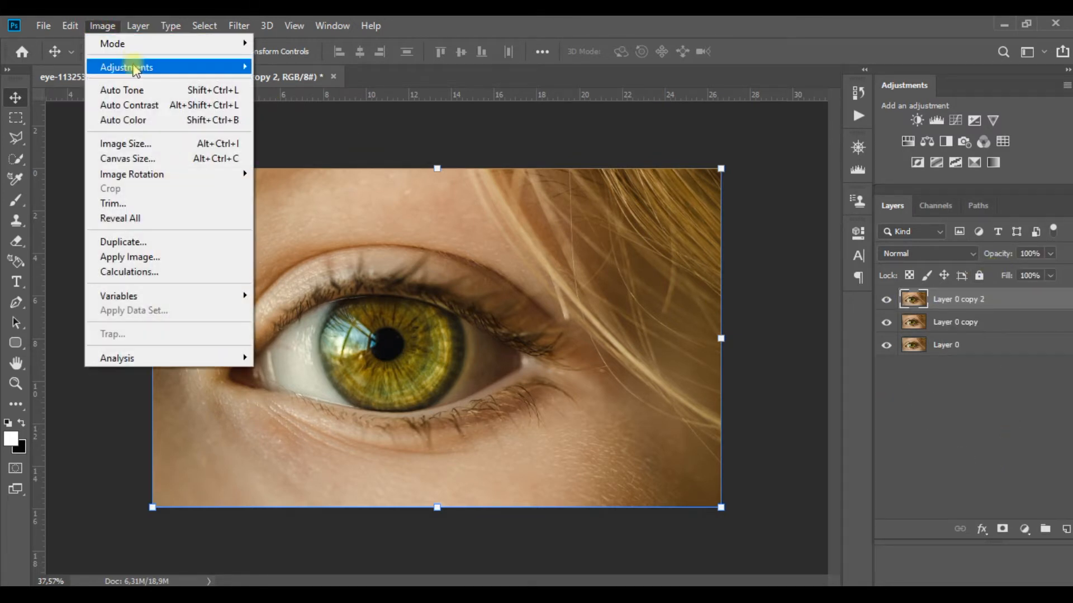
{"action": "mouse_move", "coordinate": [138, 69]}
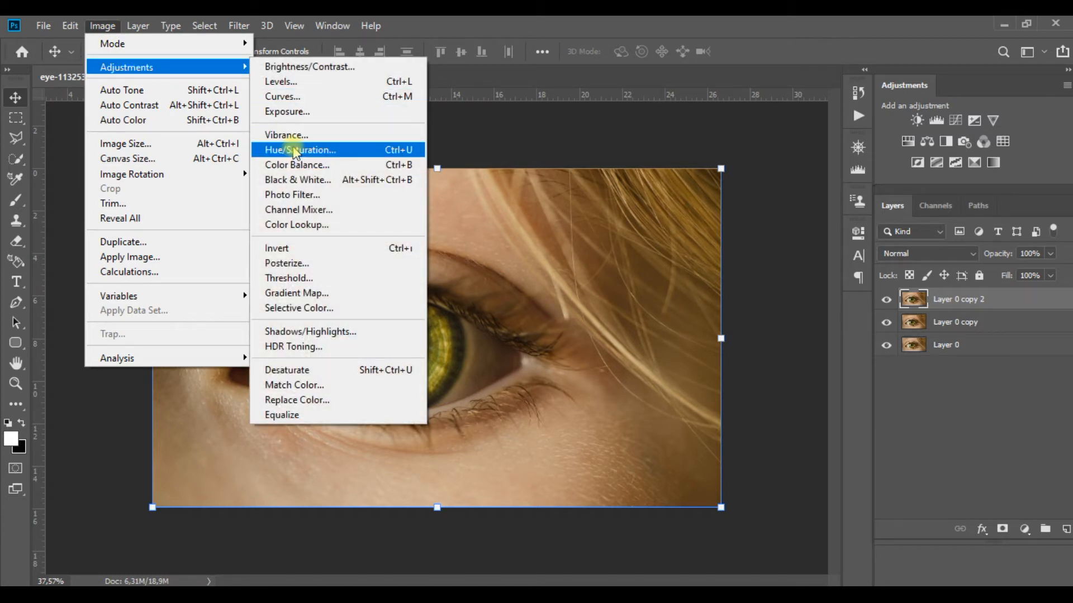
{"action": "left_click", "coordinate": [398, 152]}
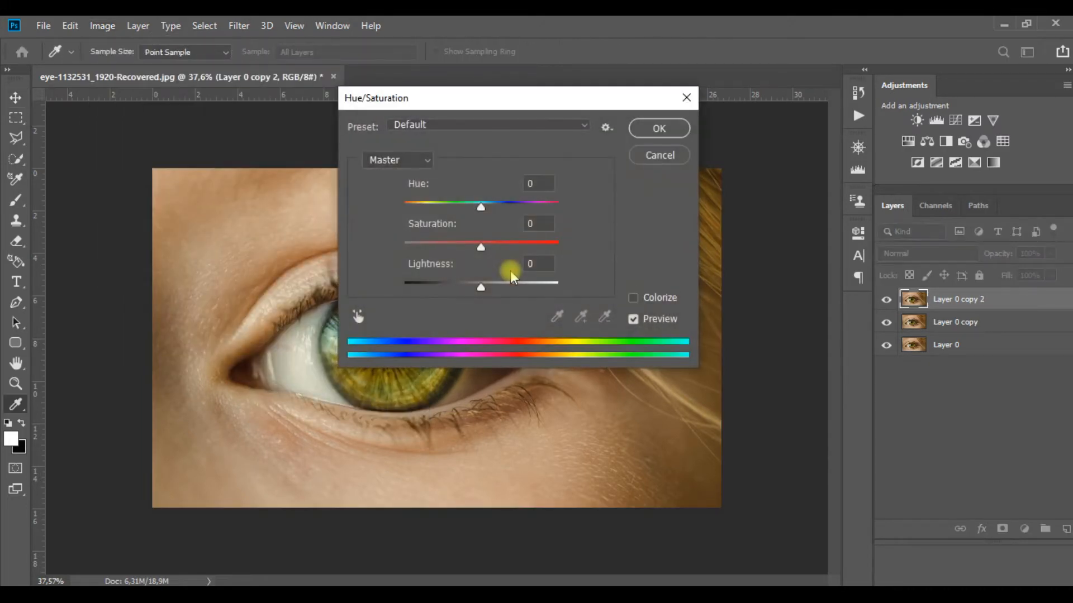
{"action": "left_click_drag", "start_coordinate": [555, 100], "coordinate": [769, 222]}
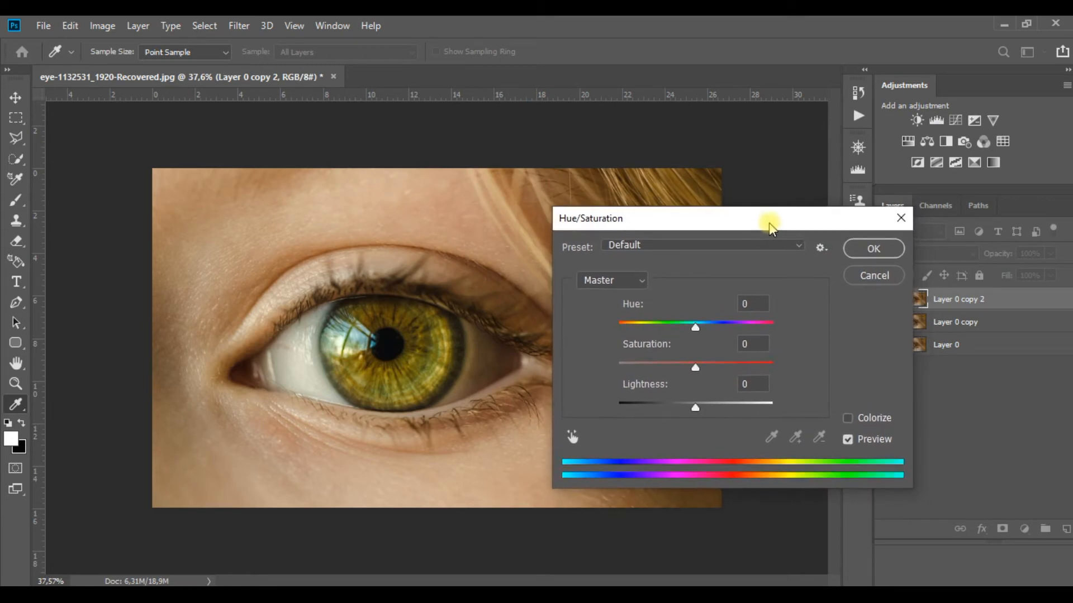
{"action": "left_click_drag", "start_coordinate": [697, 334], "coordinate": [755, 338]}
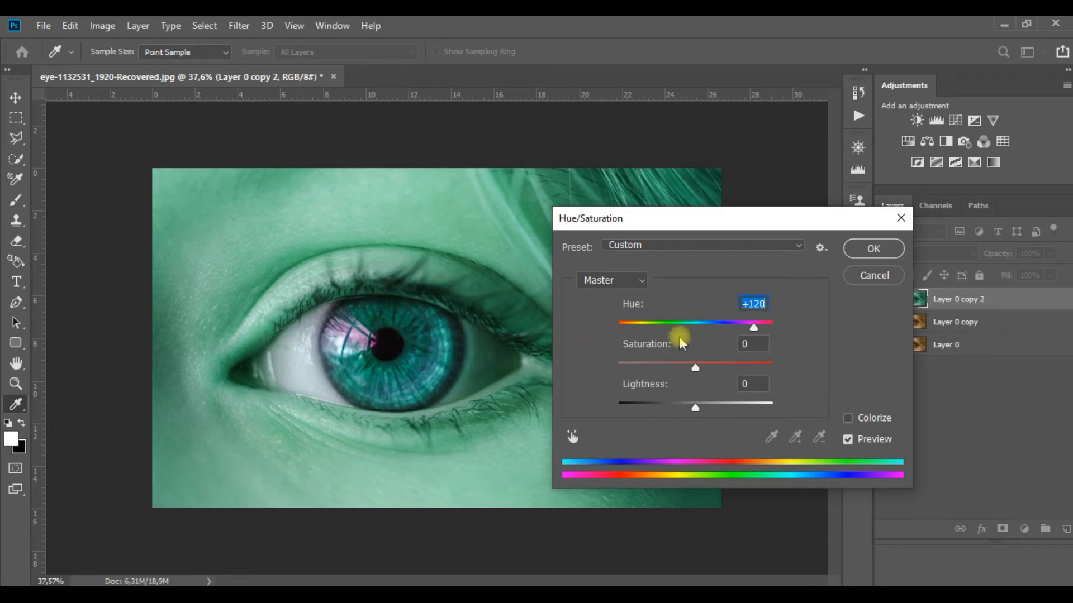
{"action": "left_click", "coordinate": [879, 249]}
{"action": "left_click", "coordinate": [966, 425]}
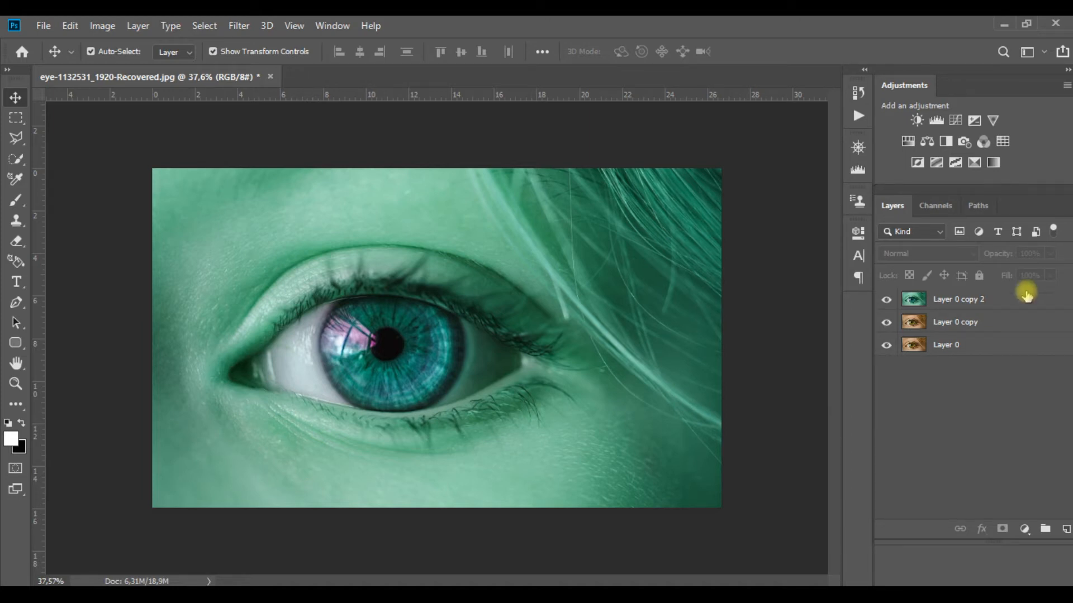
- Add a white layer mask to the recoloured Layer 0 copy 2 and view the mask's properties
{"action": "left_click", "coordinate": [953, 300]}
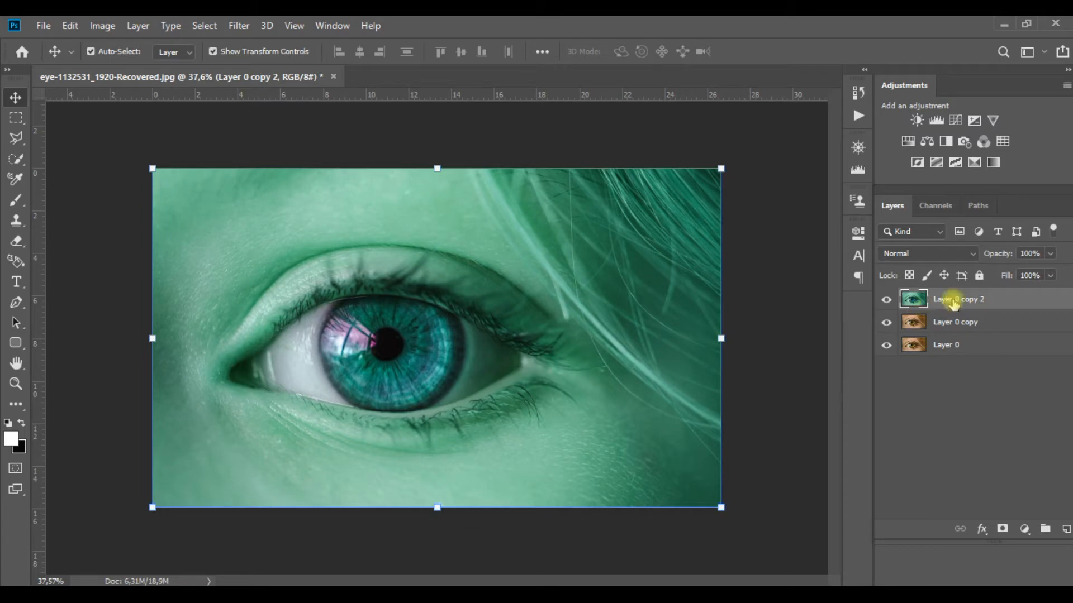
{"action": "left_click", "coordinate": [1002, 529]}
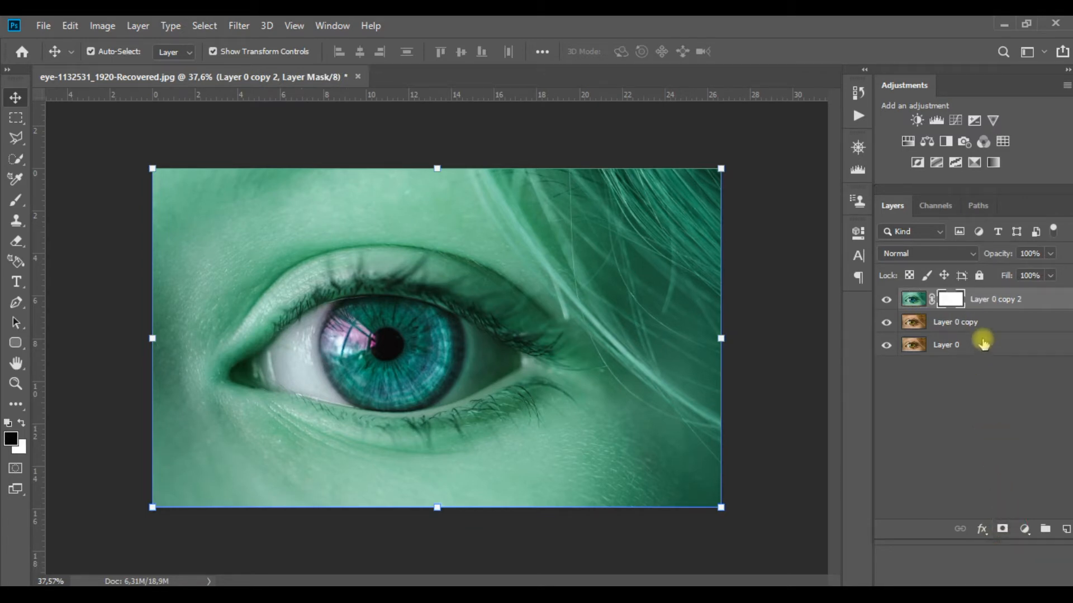
{"action": "double_click", "coordinate": [951, 301]}
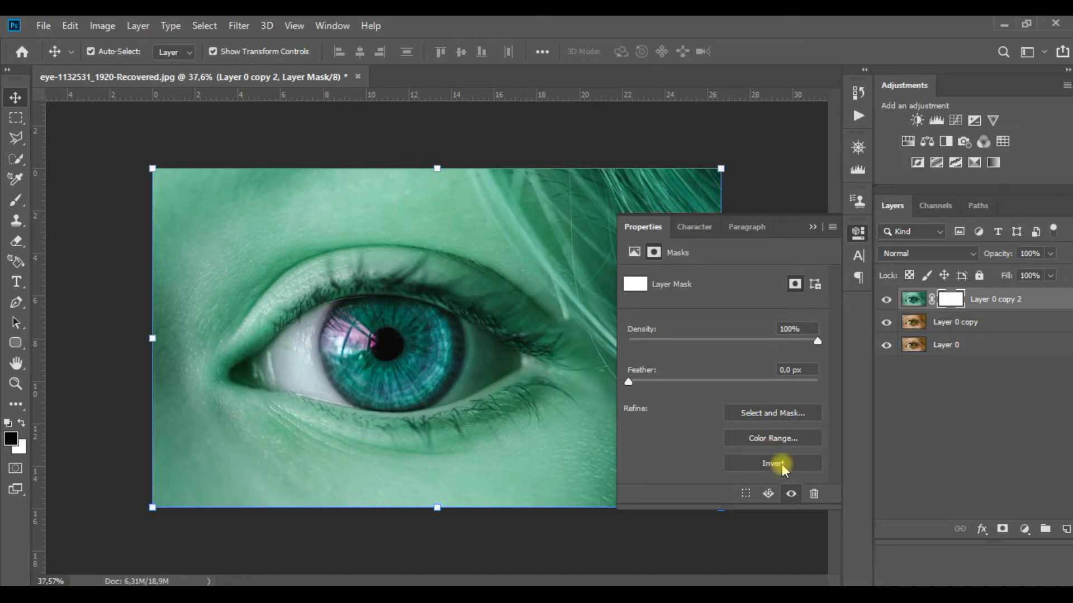
{"action": "left_click", "coordinate": [813, 227]}
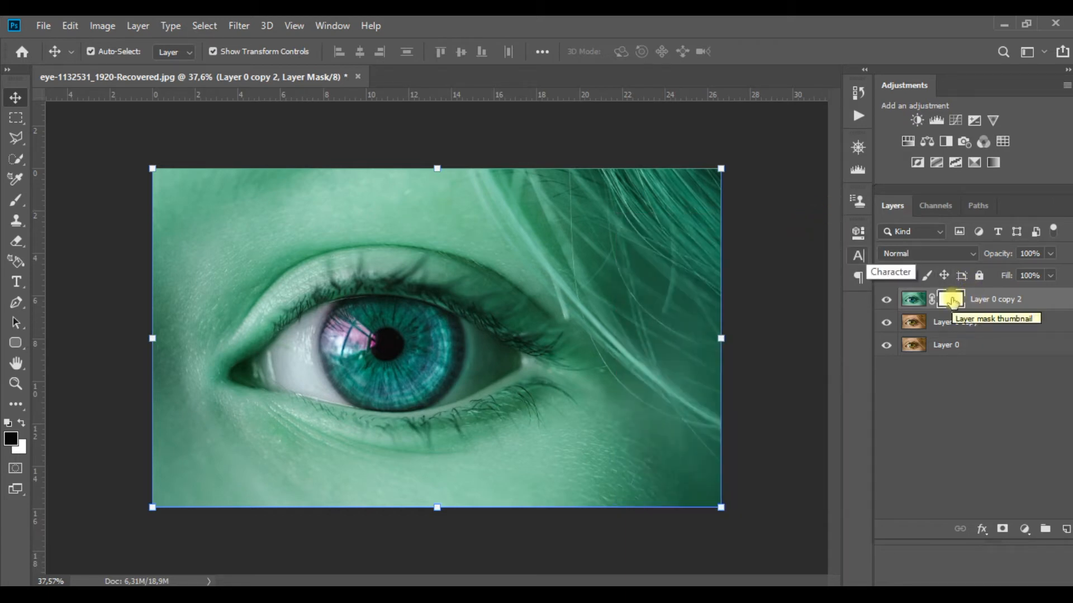
{"action": "left_click", "coordinate": [912, 300]}
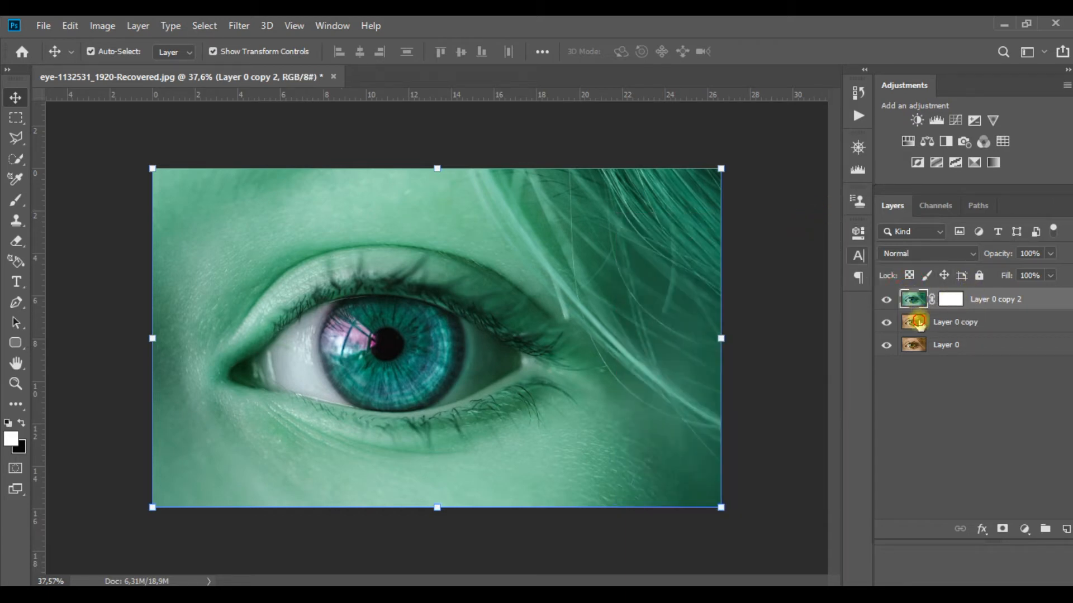
{"action": "left_click", "coordinate": [914, 320]}
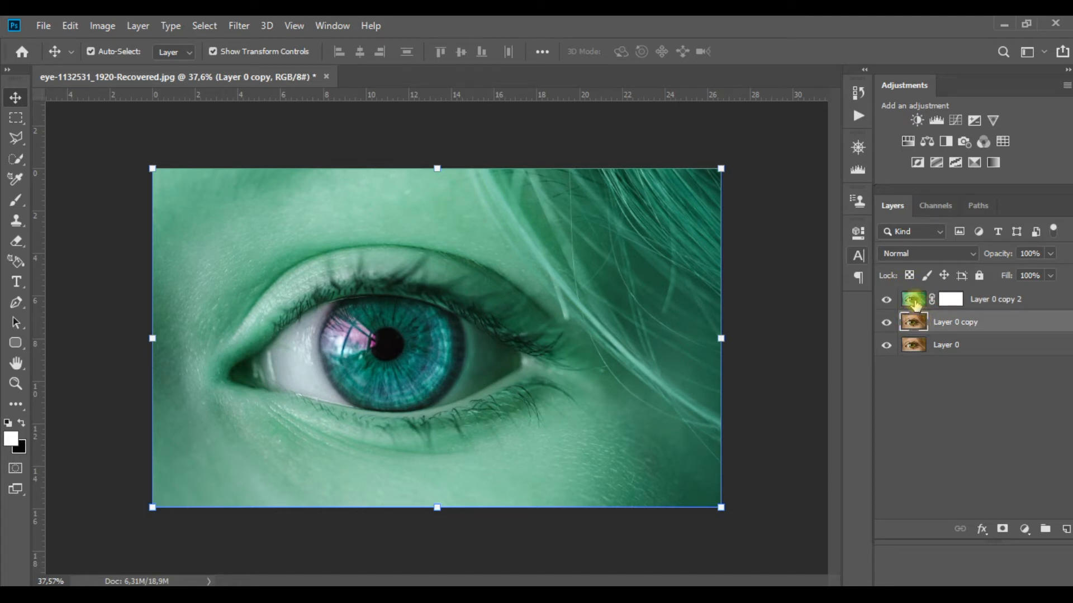
{"action": "left_click", "coordinate": [914, 303]}
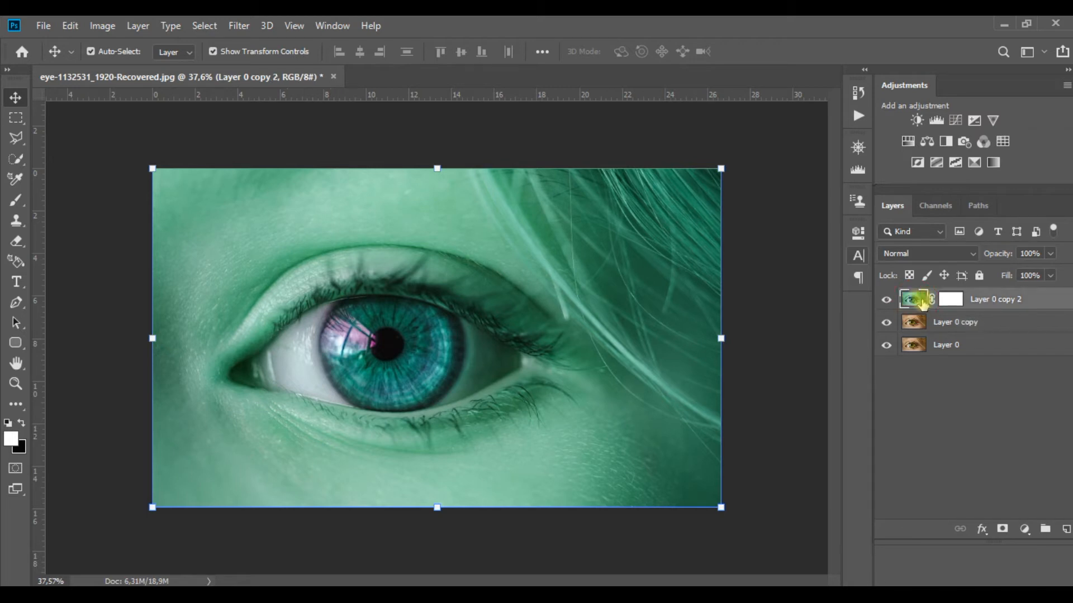
- Invert the layer mask of Layer 0 copy 2 to black with the Invert adjustment
{"action": "left_click", "coordinate": [952, 300]}
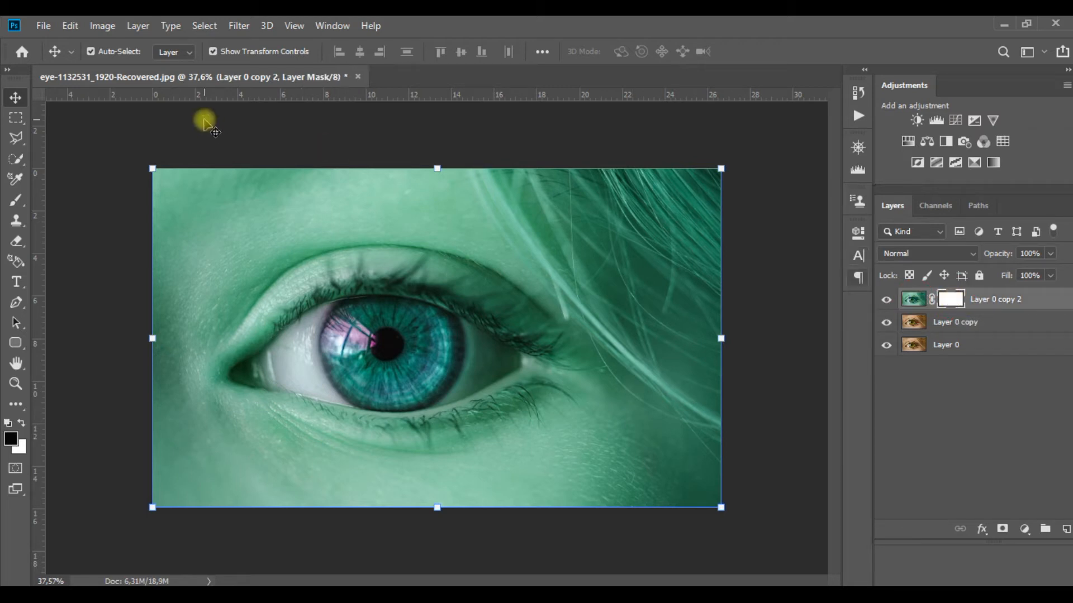
{"action": "left_click", "coordinate": [103, 26]}
{"action": "mouse_move", "coordinate": [229, 67]}
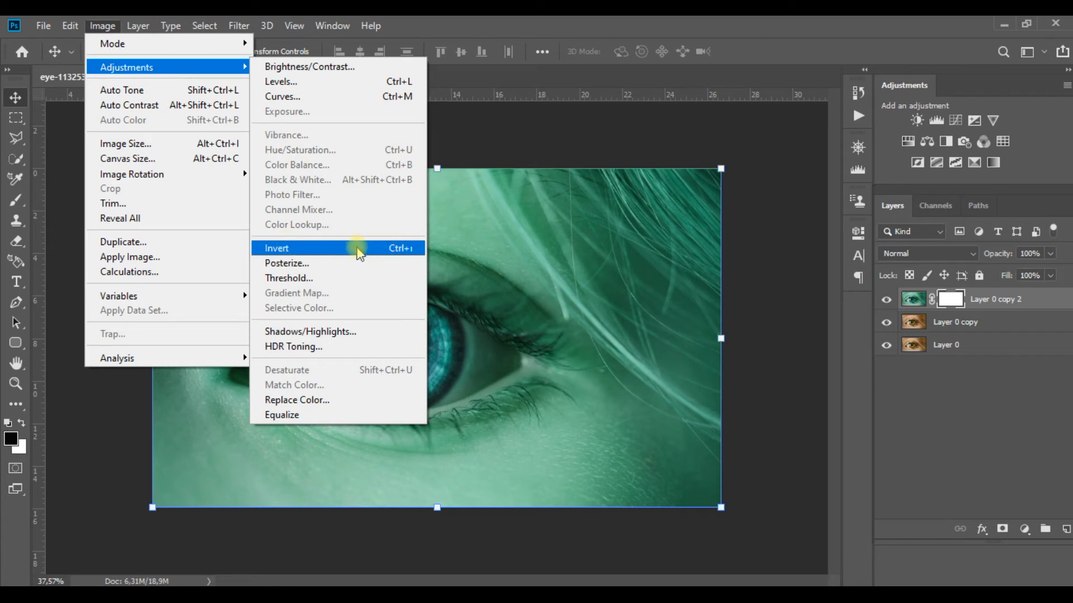
{"action": "left_click", "coordinate": [283, 248]}
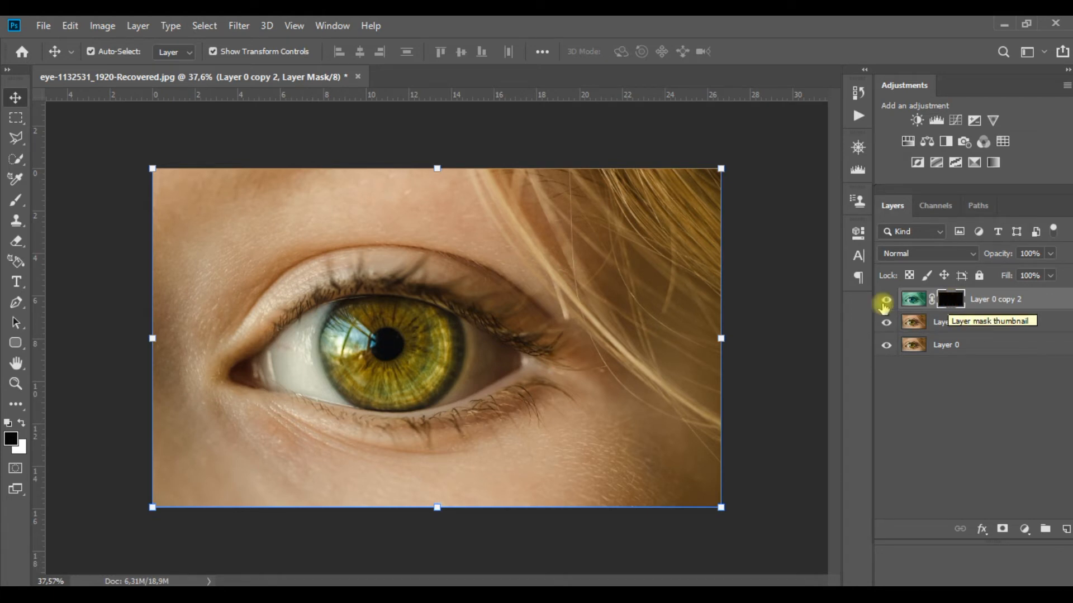
- Set up the Brush tool with white as the foreground colour and a brush size of 417 px
{"action": "left_click", "coordinate": [17, 203]}
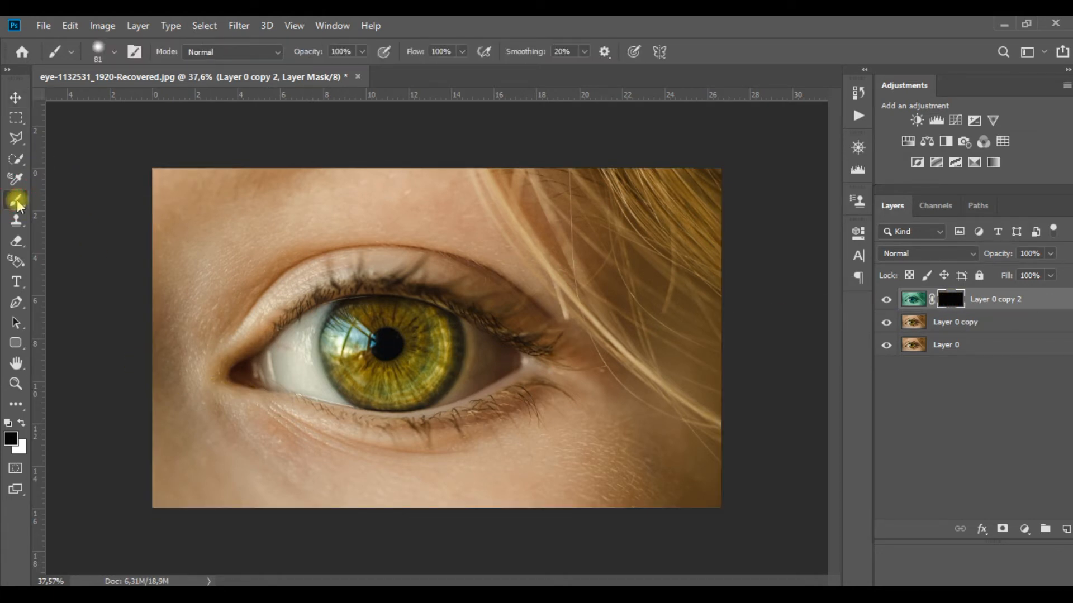
{"action": "left_click", "coordinate": [22, 420]}
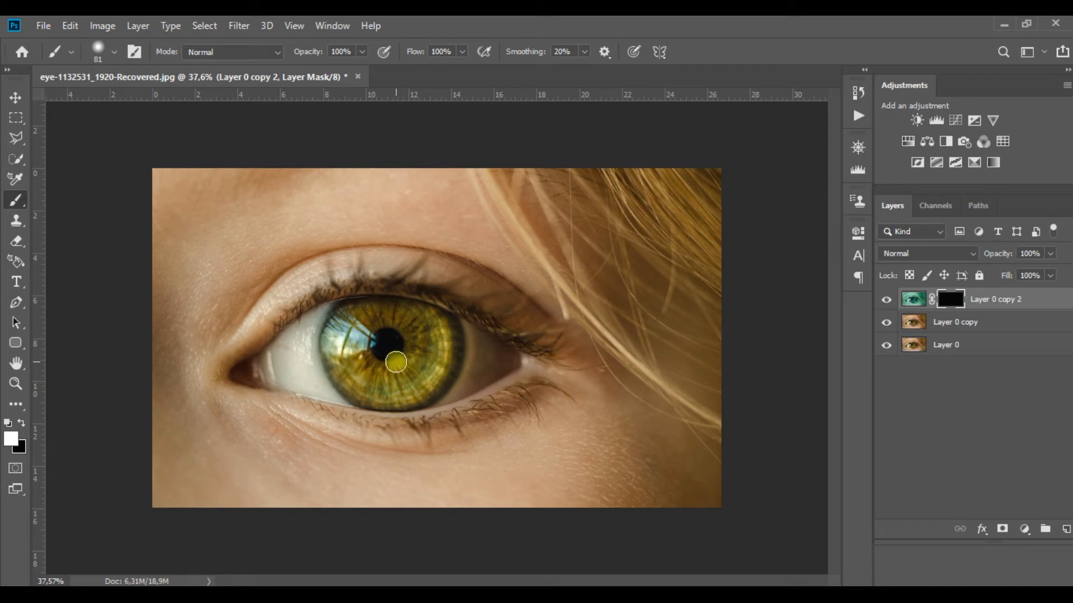
{"action": "mouse_move", "coordinate": [386, 348]}
{"action": "left_mouse_down"}
{"action": "mouse_move", "coordinate": [458, 370]}
{"action": "mouse_move", "coordinate": [436, 372]}
{"action": "left_mouse_up"}
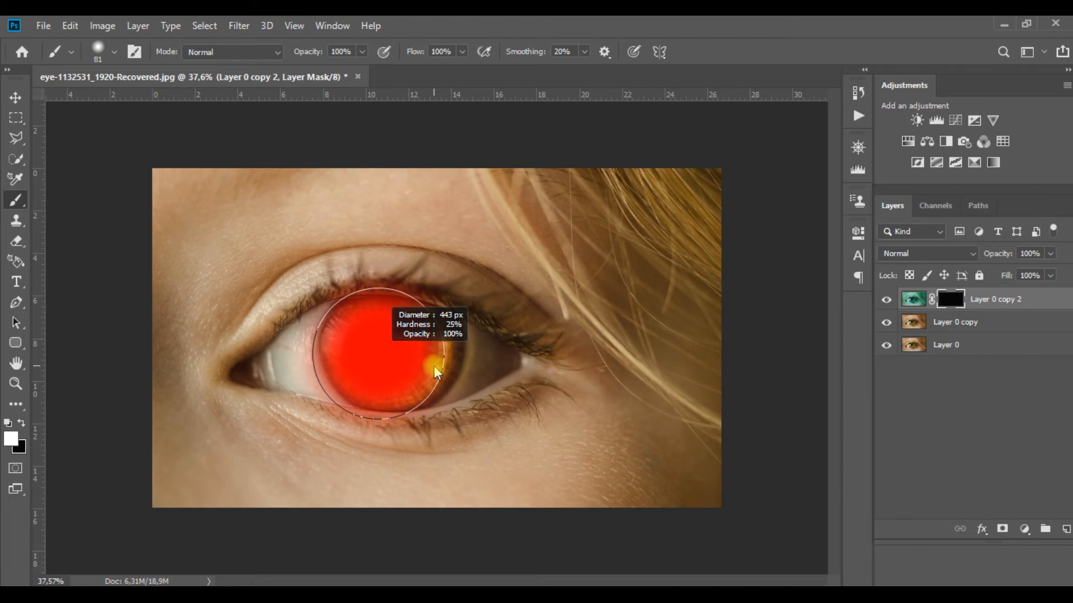
{"action": "mouse_move", "coordinate": [435, 372]}
{"action": "left_mouse_down"}
{"action": "mouse_move", "coordinate": [434, 444]}
{"action": "mouse_move", "coordinate": [428, 380]}
{"action": "mouse_move", "coordinate": [435, 387]}
{"action": "mouse_move", "coordinate": [423, 381]}
{"action": "left_mouse_up"}
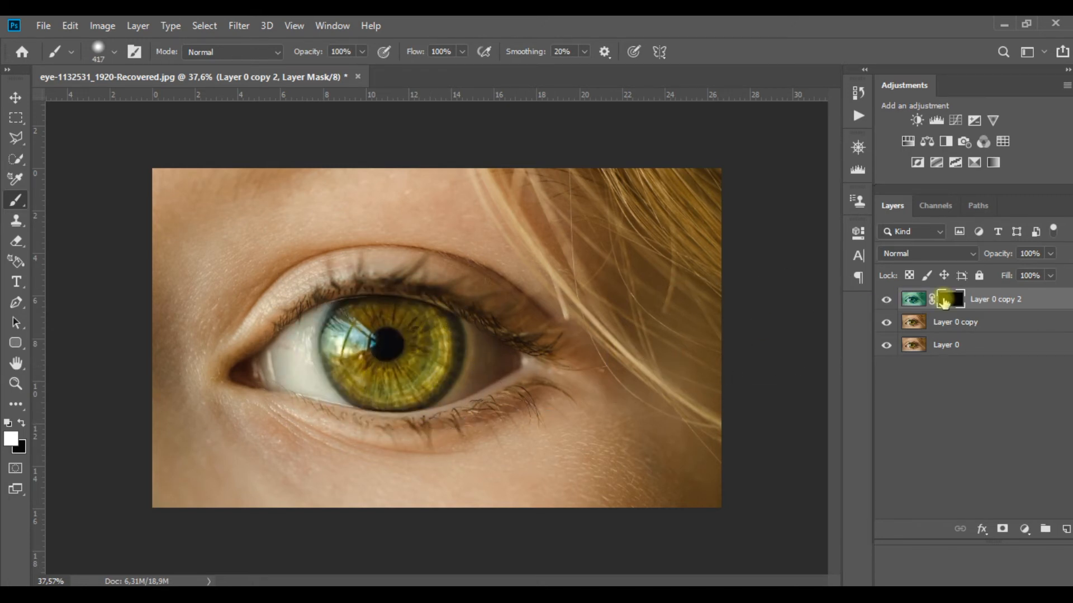
- Paint white on the mask of Layer 0 copy 2 over the iris and the upper eyelid above it
{"action": "left_click", "coordinate": [398, 353]}
{"action": "mouse_move", "coordinate": [398, 353]}
{"action": "left_mouse_down"}
{"action": "mouse_move", "coordinate": [372, 357]}
{"action": "mouse_move", "coordinate": [367, 348]}
{"action": "mouse_move", "coordinate": [381, 366]}
{"action": "mouse_move", "coordinate": [415, 346]}
{"action": "mouse_move", "coordinate": [395, 325]}
{"action": "mouse_move", "coordinate": [414, 354]}
{"action": "mouse_move", "coordinate": [385, 324]}
{"action": "mouse_move", "coordinate": [308, 292]}
{"action": "mouse_move", "coordinate": [361, 293]}
{"action": "mouse_move", "coordinate": [308, 288]}
{"action": "mouse_move", "coordinate": [353, 286]}
{"action": "left_mouse_up"}
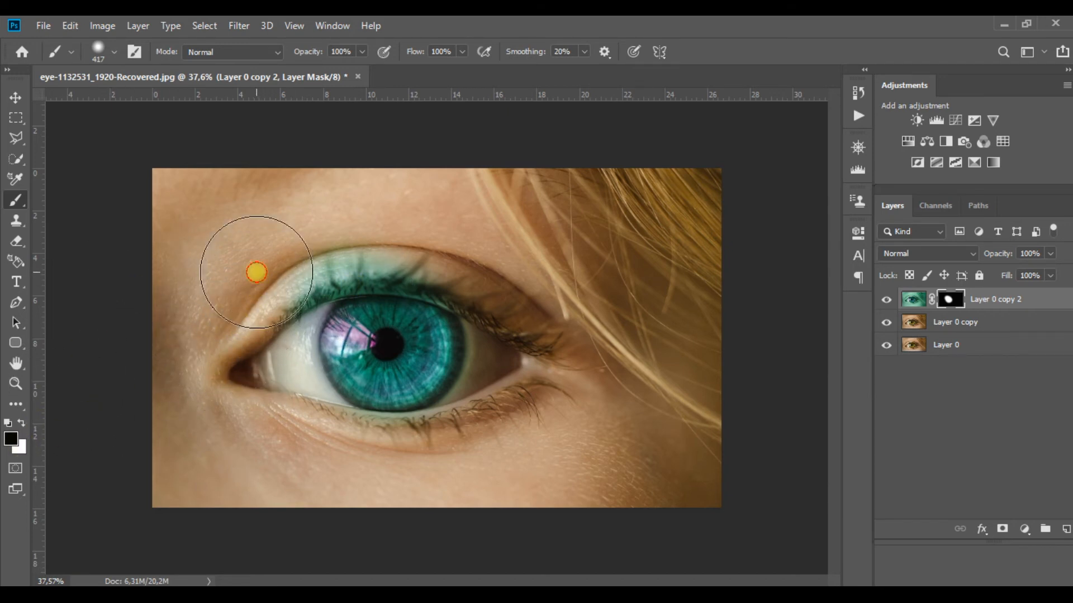
- Paint black on the mask of Layer 0 copy 2 to clear the tint from the upper eyelid, and repaint the iris white
{"action": "mouse_move", "coordinate": [283, 261]}
{"action": "left_mouse_down"}
{"action": "mouse_move", "coordinate": [400, 243]}
{"action": "mouse_move", "coordinate": [460, 256]}
{"action": "mouse_move", "coordinate": [538, 341]}
{"action": "mouse_move", "coordinate": [559, 341]}
{"action": "mouse_move", "coordinate": [477, 349]}
{"action": "left_mouse_up"}
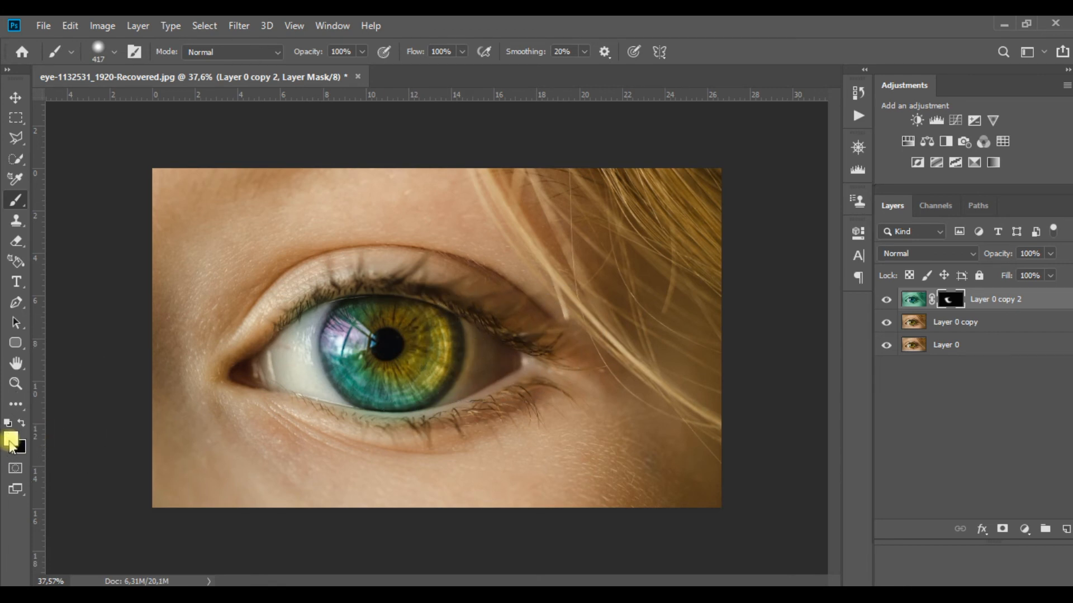
{"action": "left_click", "coordinate": [402, 352]}
{"action": "left_click", "coordinate": [388, 350]}
{"action": "left_click", "coordinate": [402, 350]}
{"action": "left_click", "coordinate": [398, 363]}
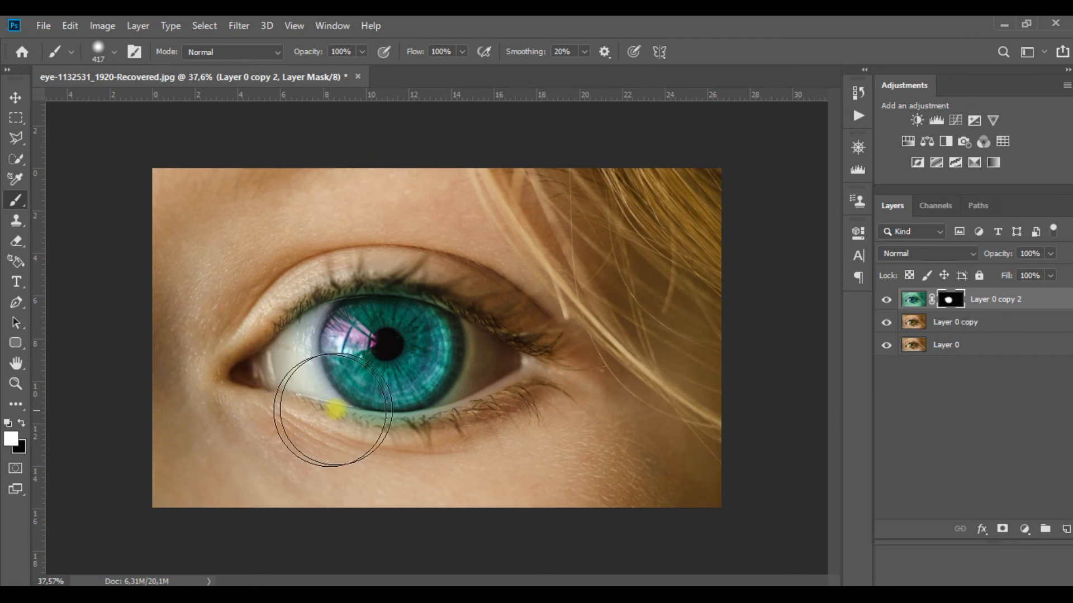
- Merge Layer 0 copy 2 with Layer 0 copy and delete the merged layer's part from the iris's left side to the image's right edge
{"action": "left_click", "coordinate": [996, 318], "text": "shift"}
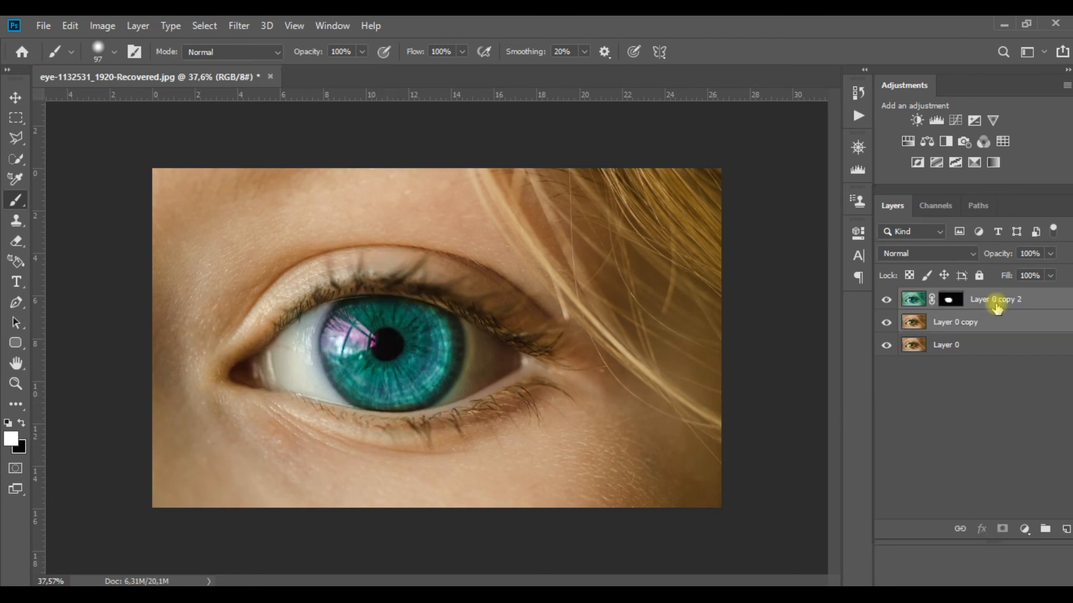
{"action": "key", "text": "ctrl+e"}
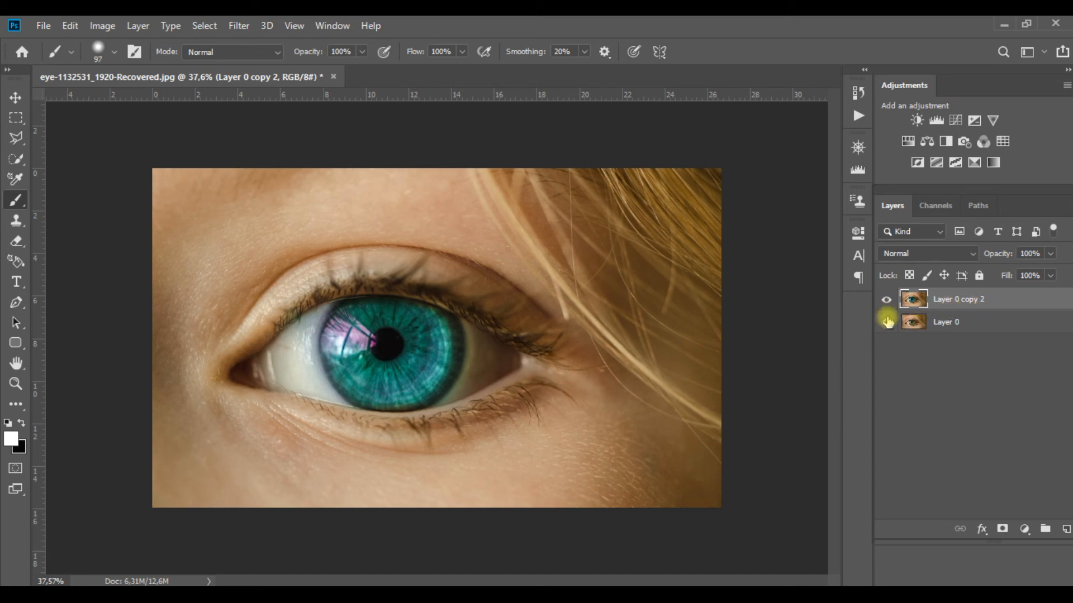
{"action": "left_click", "coordinate": [15, 118]}
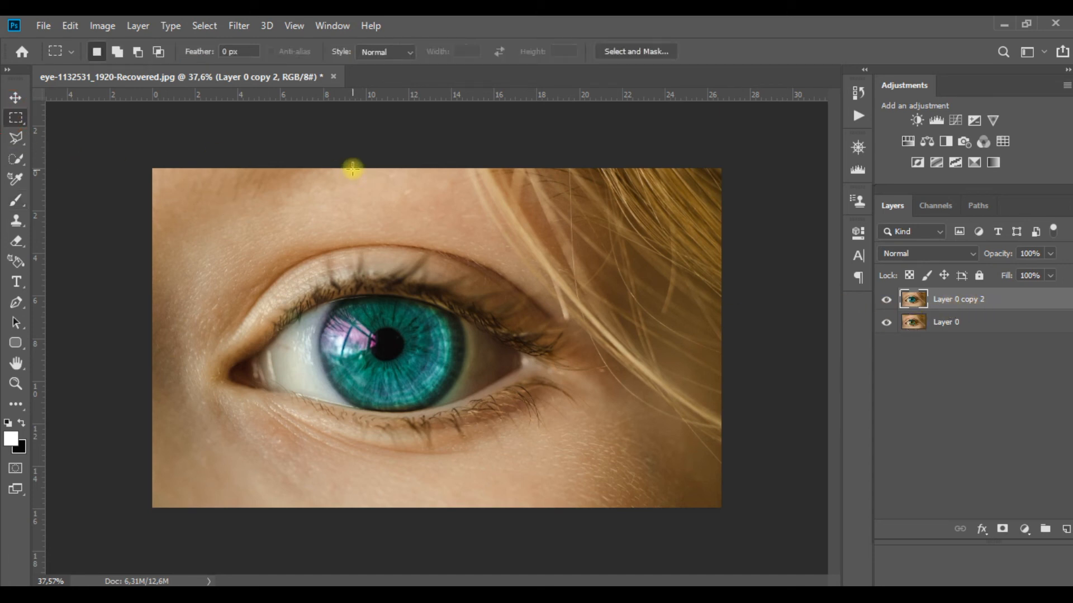
{"action": "left_click_drag", "start_coordinate": [360, 167], "coordinate": [659, 512]}
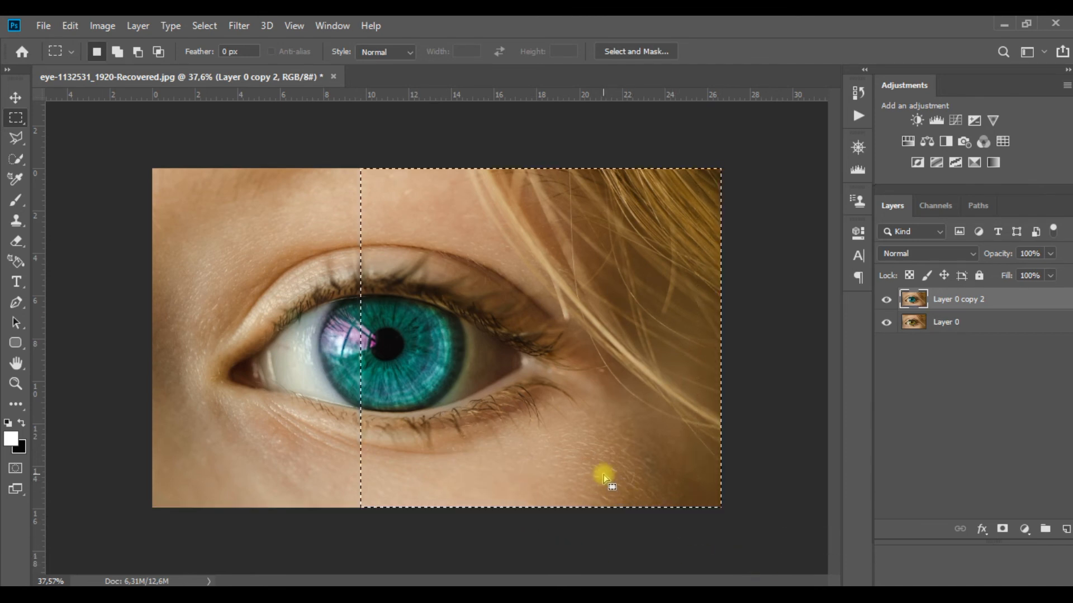
{"action": "key", "text": "Delete"}
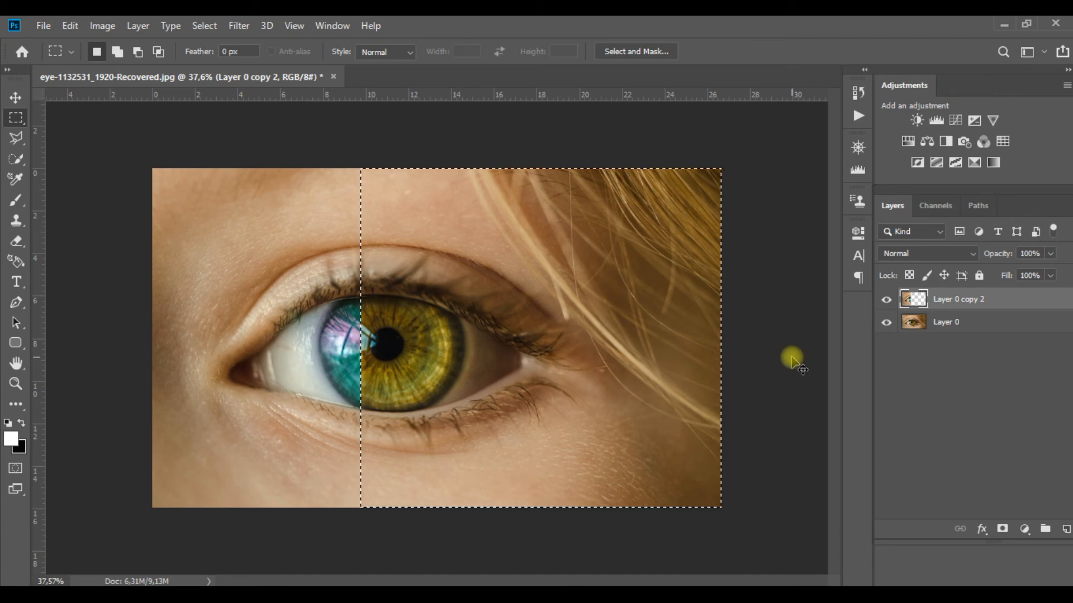
{"action": "key", "text": "ctrl+d"}
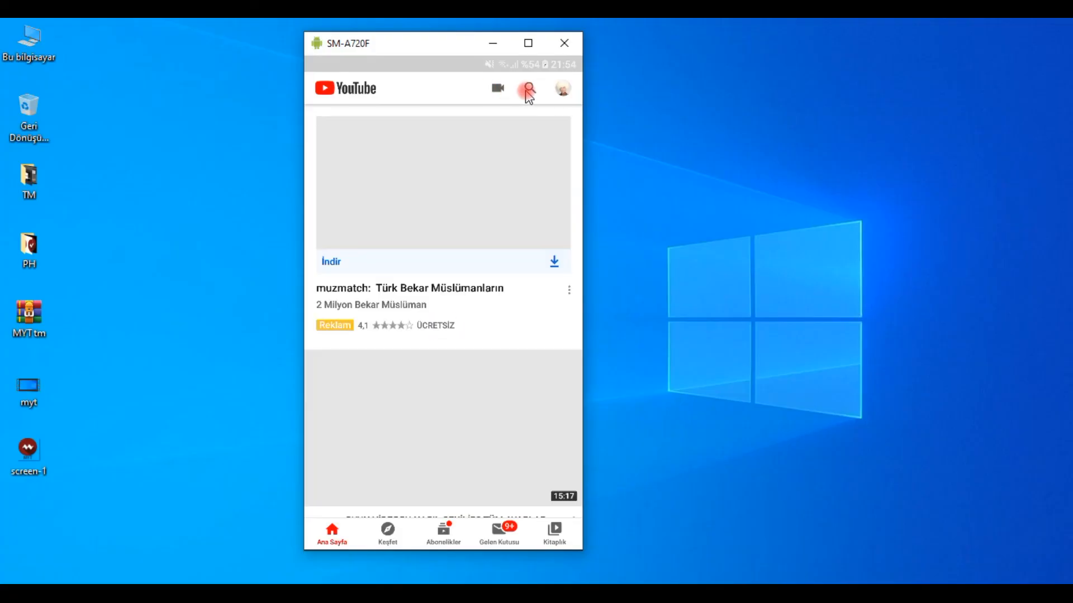
- Switch to the YouTube app on the mirrored phone, search for "turkmen boy" and open the Turkmen Boy channel
{"action": "left_click", "coordinate": [525, 88]}
{"action": "type", "text": "turkmen boy"}
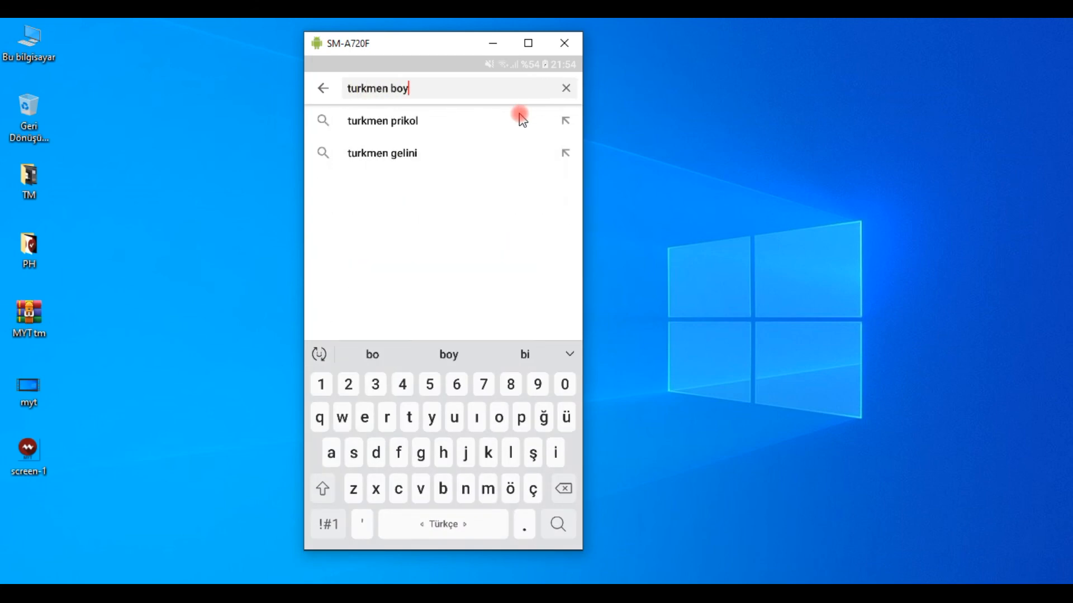
{"action": "key", "text": "Return"}
{"action": "left_click", "coordinate": [466, 206]}
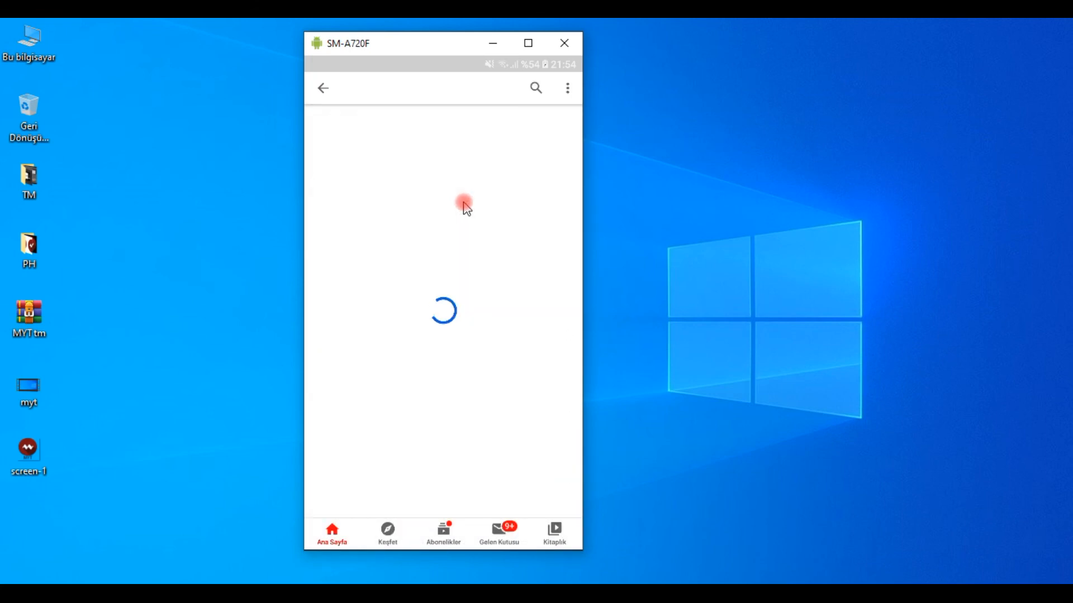
- Subscribe to the Turkmen Boy channel and set its notifications to Tümü
{"action": "left_click", "coordinate": [394, 264]}
{"action": "left_click", "coordinate": [563, 263]}
{"action": "left_click", "coordinate": [564, 228]}
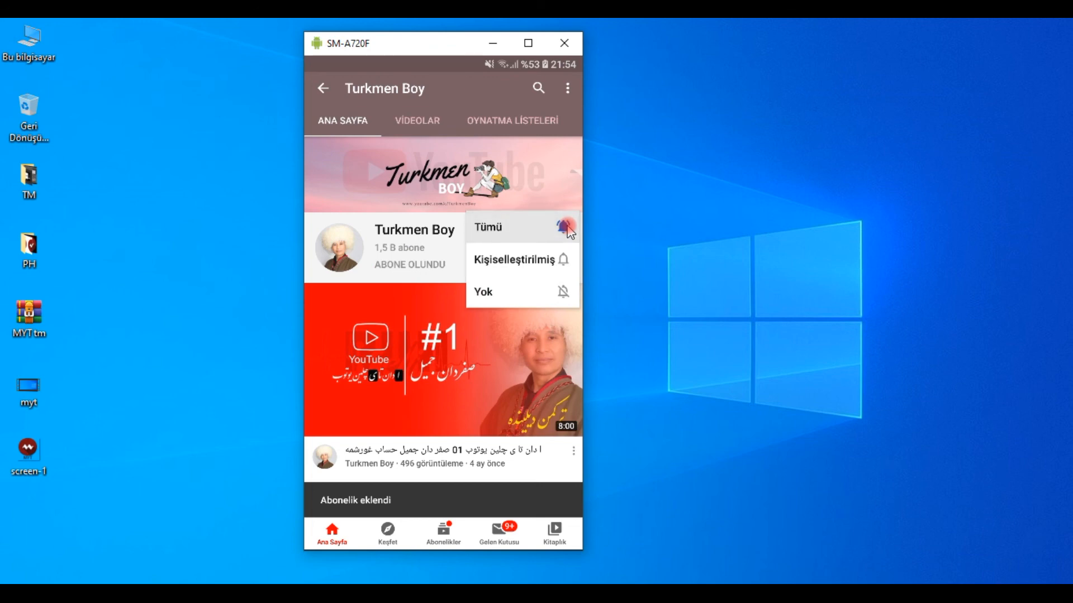
- Open the channel's "outro yapma" video and like it
{"action": "scroll", "coordinate": [445, 359], "scroll_direction": "down", "scroll_amount": 3}
{"action": "left_click", "coordinate": [451, 335]}
{"action": "left_click", "coordinate": [338, 299]}
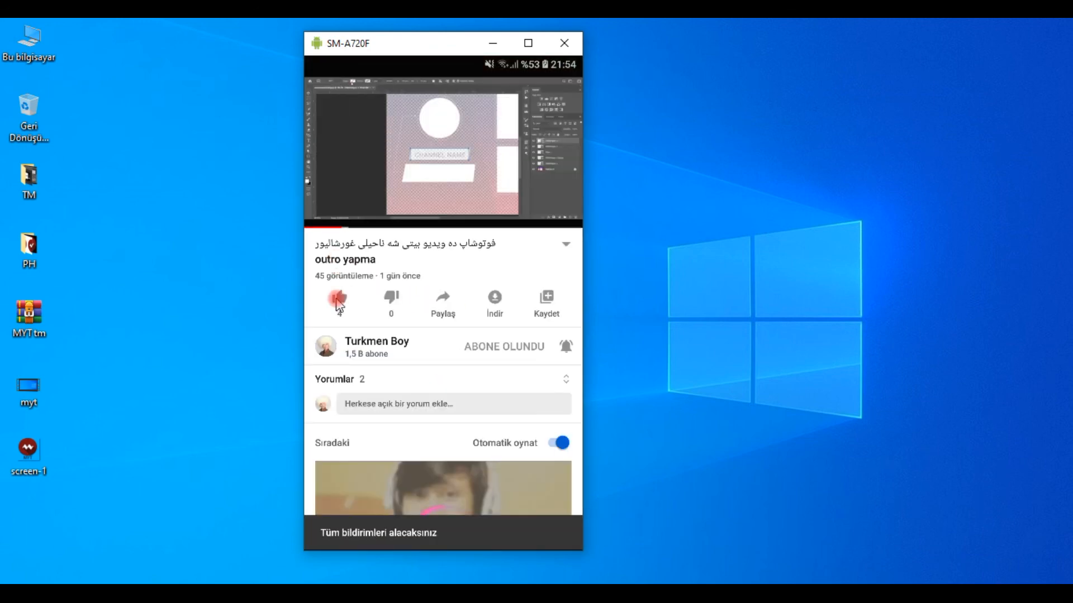
{"action": "left_click", "coordinate": [548, 300]}
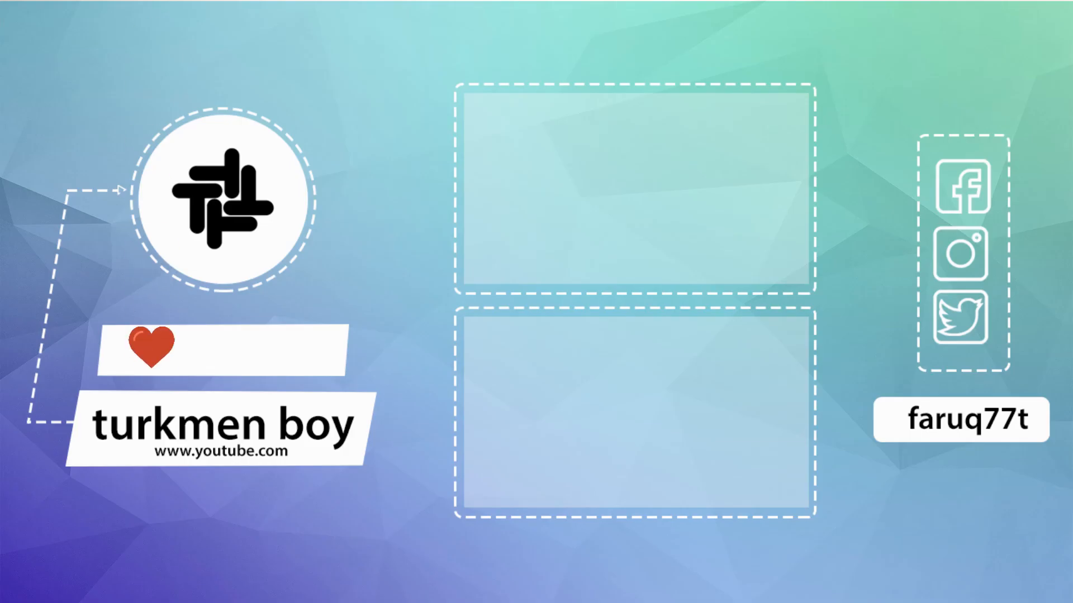